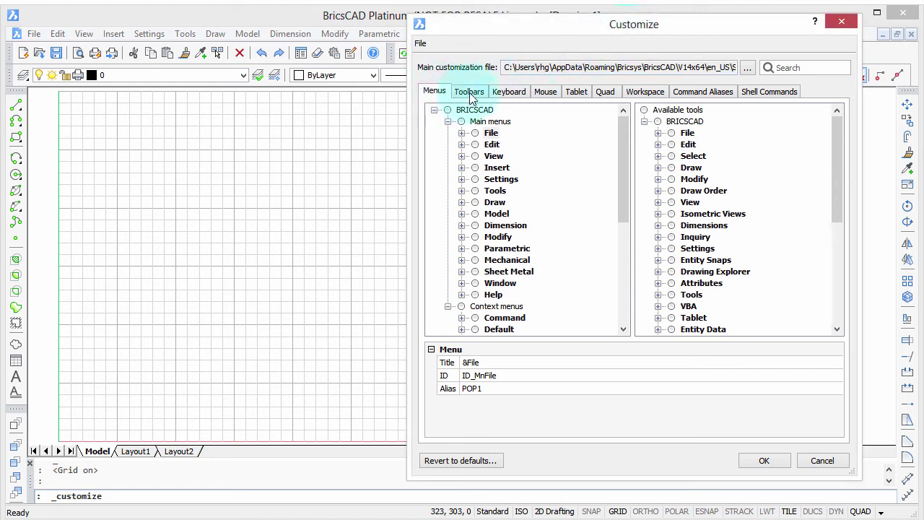
Step: Look through the Toolbars, Keyboard, Mouse, Tablet, Quad and Workspace customization categories
click(470, 93)
click(509, 92)
click(545, 93)
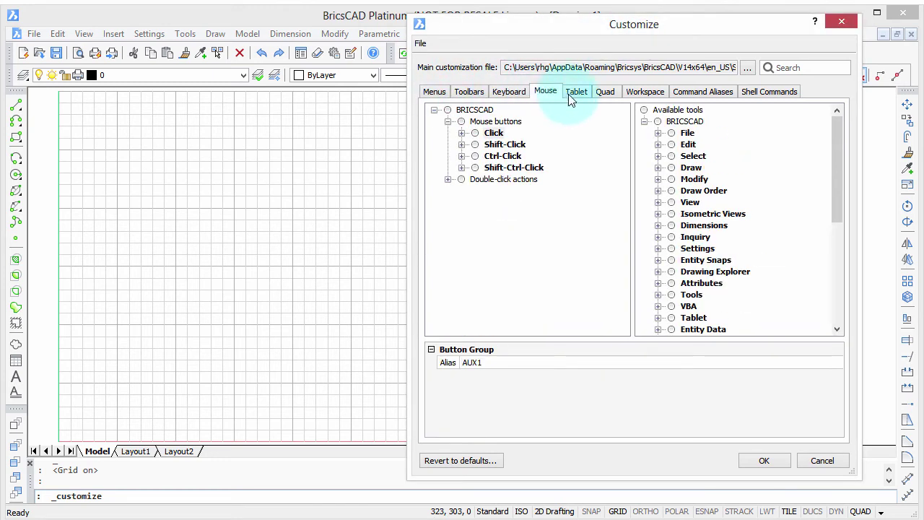
click(574, 92)
click(605, 92)
click(639, 92)
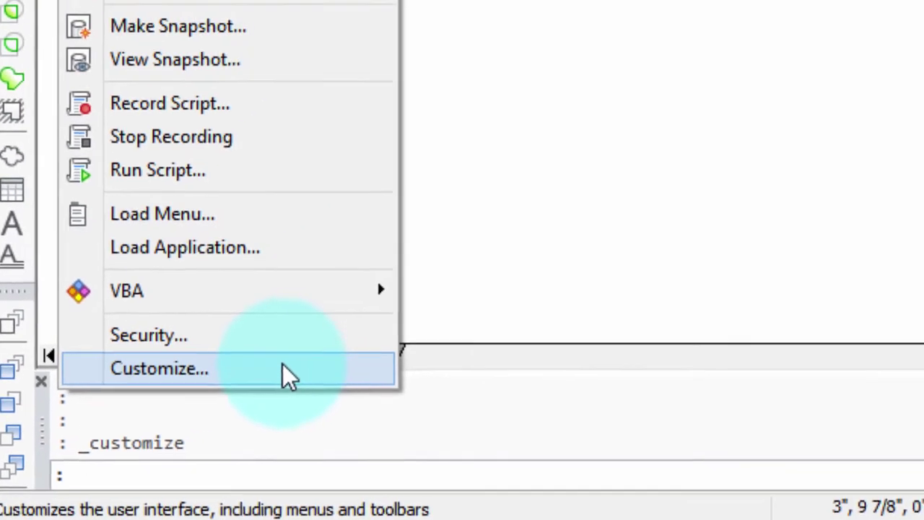
Step: Open the Customize dialog, expand File under the main menus and select its New item
click(254, 387)
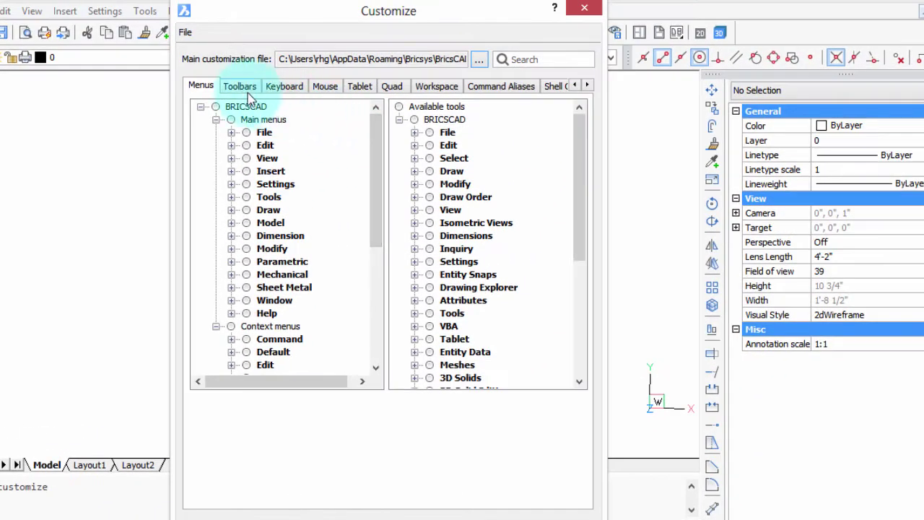
click(230, 133)
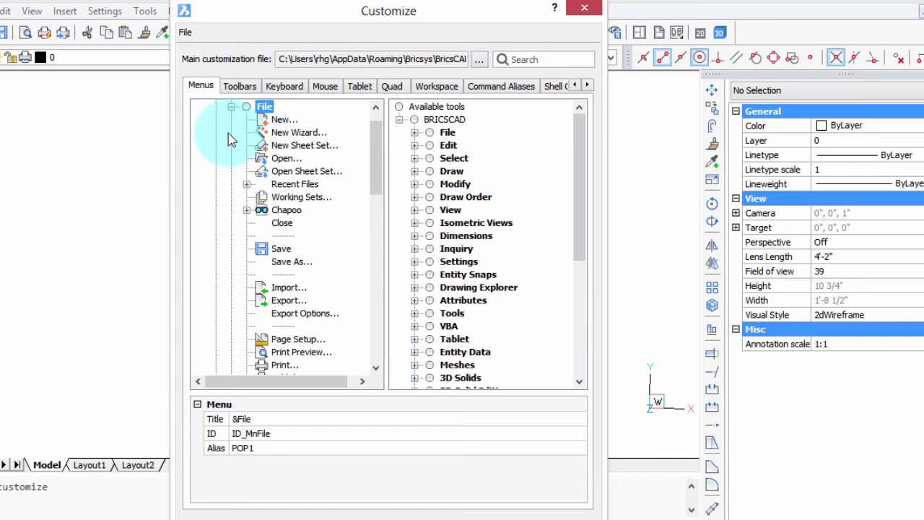
click(284, 120)
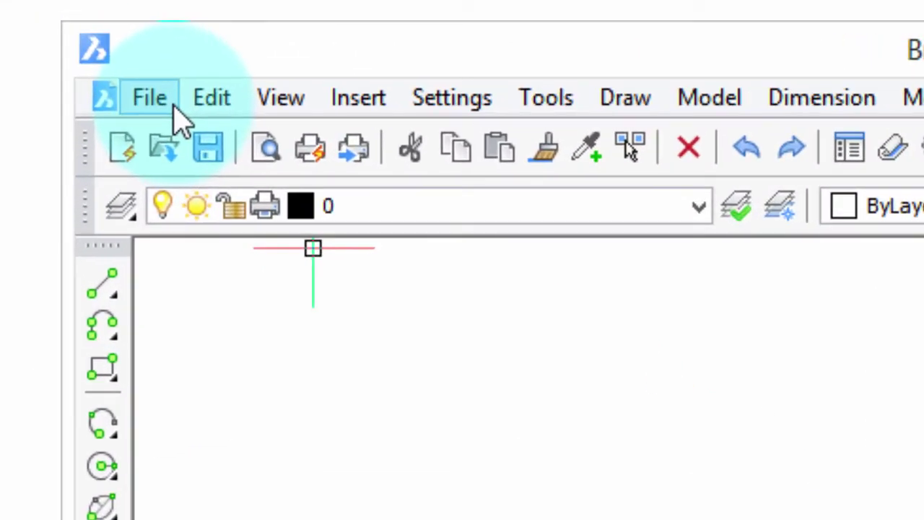
Step: Reveal the underlined access keys on the menu bar and inspect those of the File menu entries
key(alt)
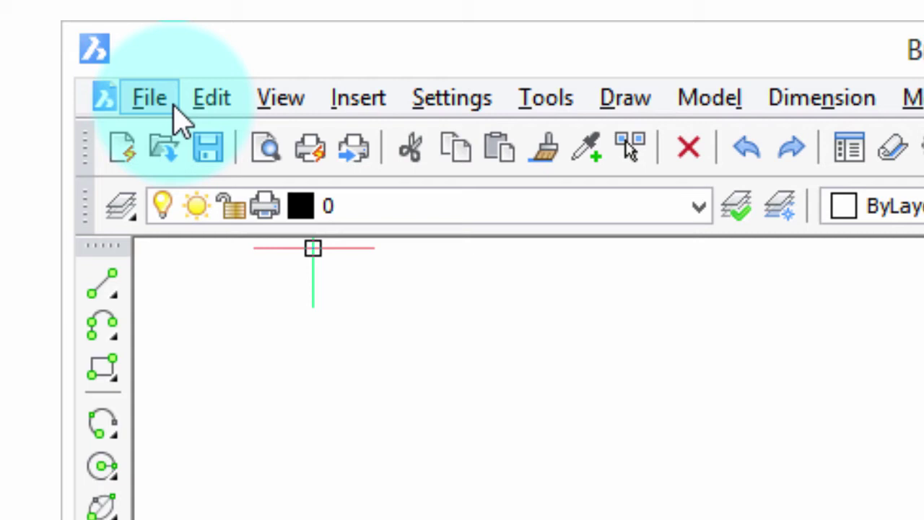
click(173, 110)
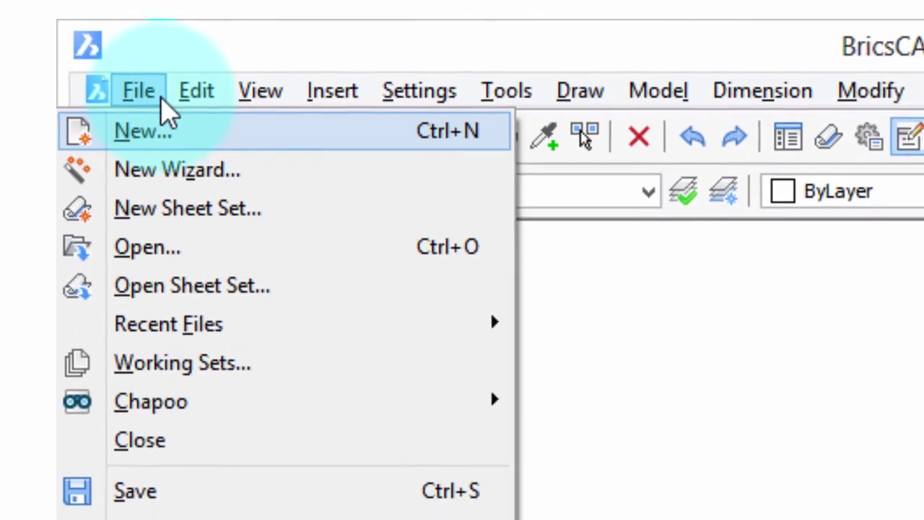
click(119, 97)
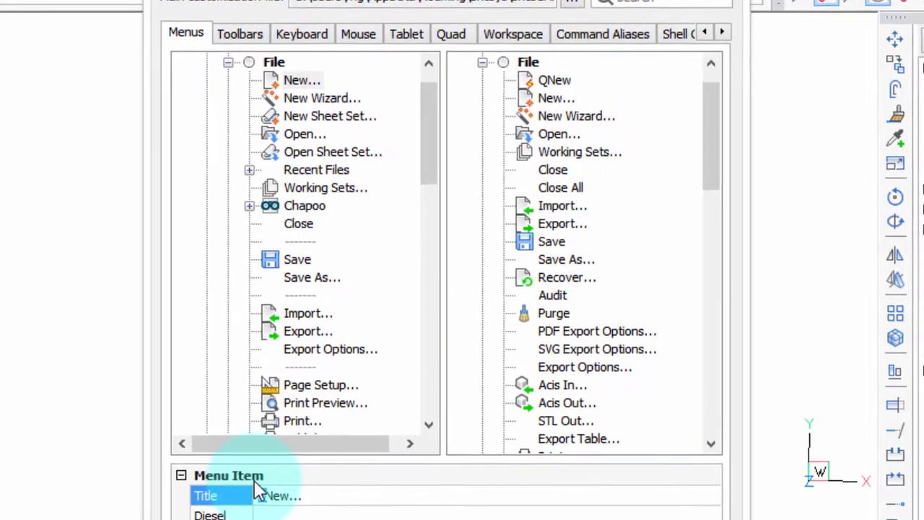
Step: Examine the ampersand placement in the titles of the New, New Wizard and New Sheet Set menu items
click(296, 496)
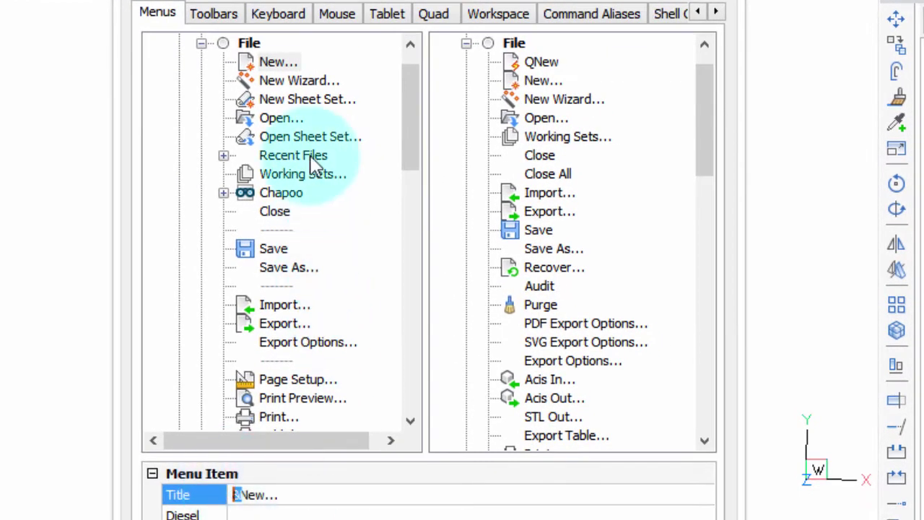
click(305, 81)
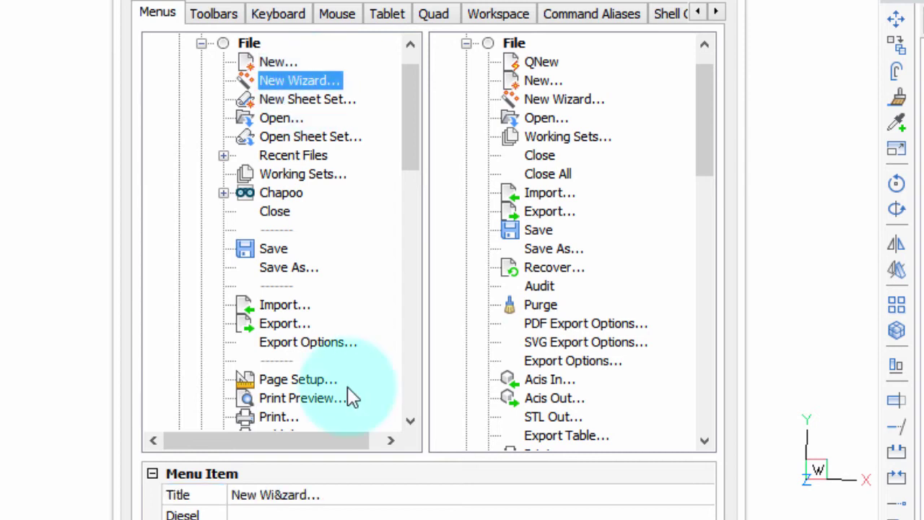
click(290, 495)
drag(290, 496, 275, 495)
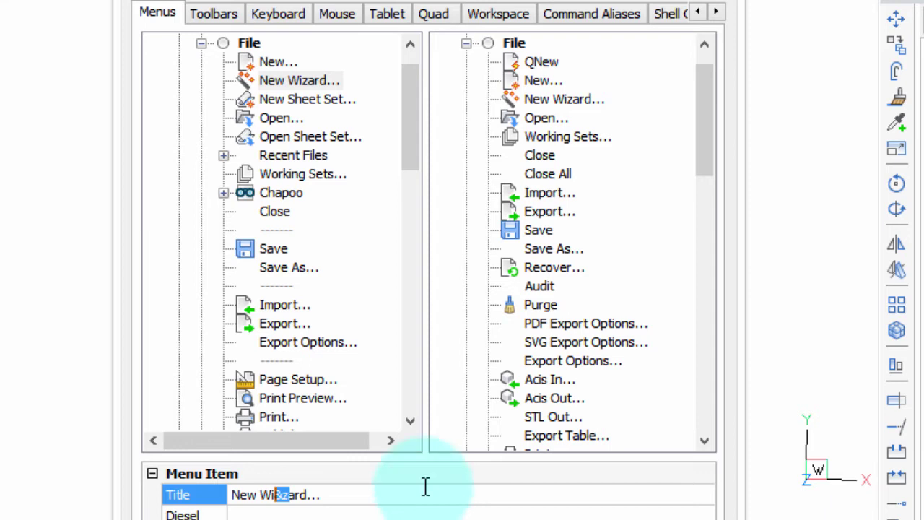
click(326, 104)
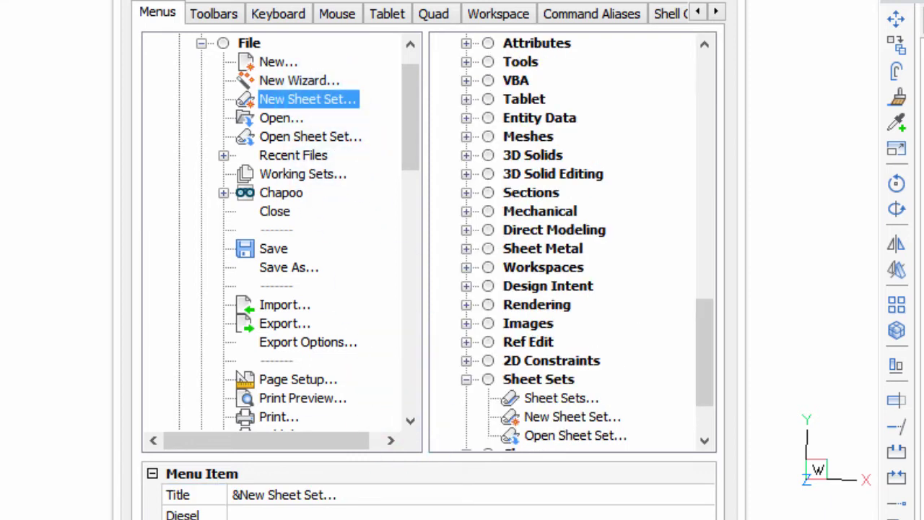
click(245, 499)
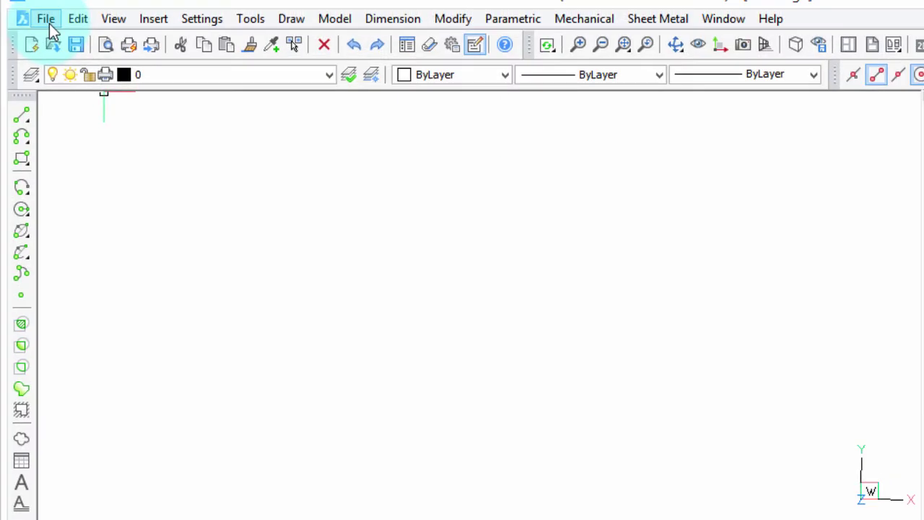
Step: View how the New entry is displayed in the program's File menu
click(46, 20)
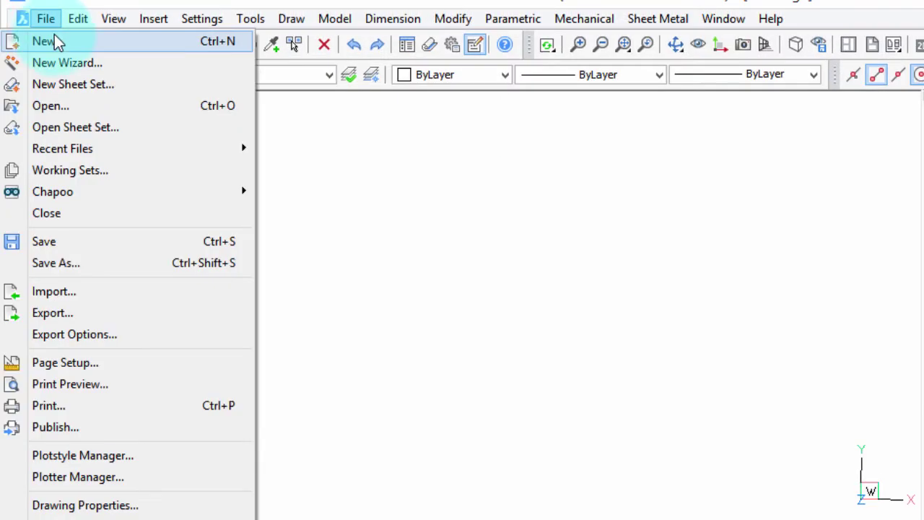
click(64, 46)
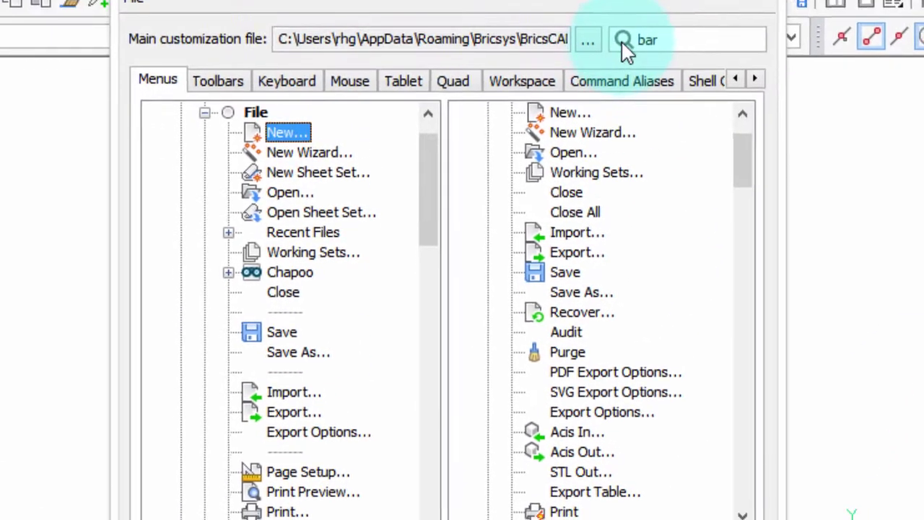
Step: Search the customization for "bar" and examine the Diesel and Command expressions of the Command Bar menu item
click(622, 41)
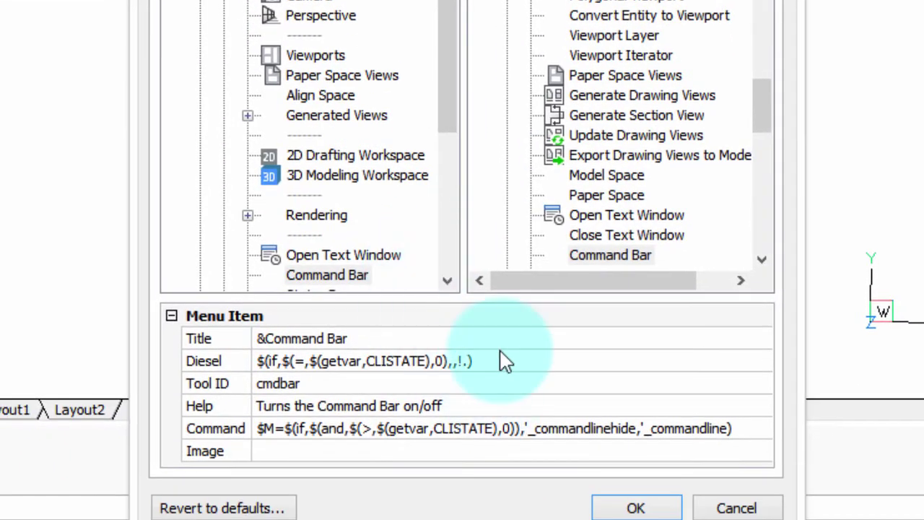
click(505, 361)
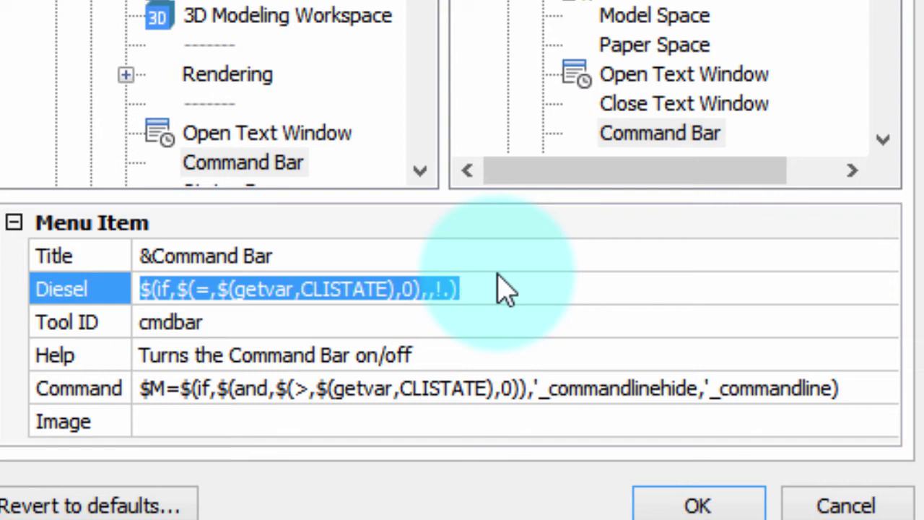
click(515, 390)
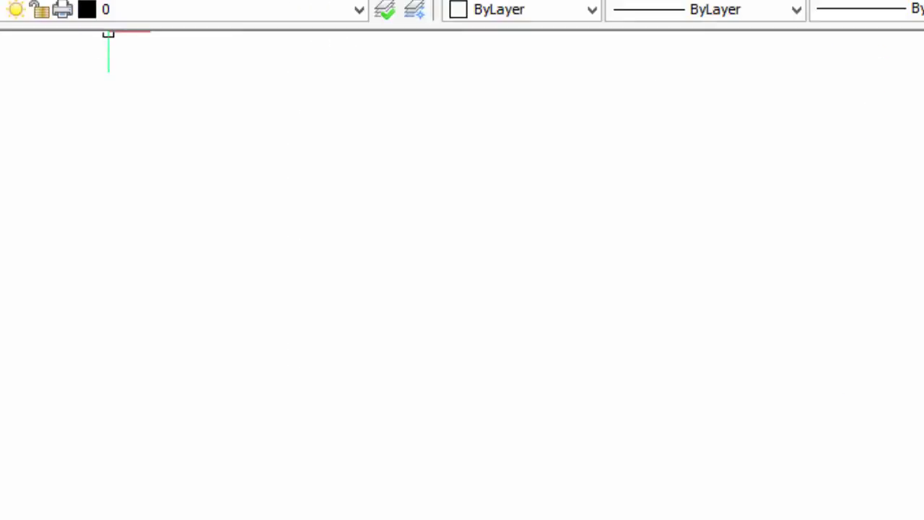
Step: Change the Help text of the File menu's New item to "Creates a brand new drawing"
click(63, 54)
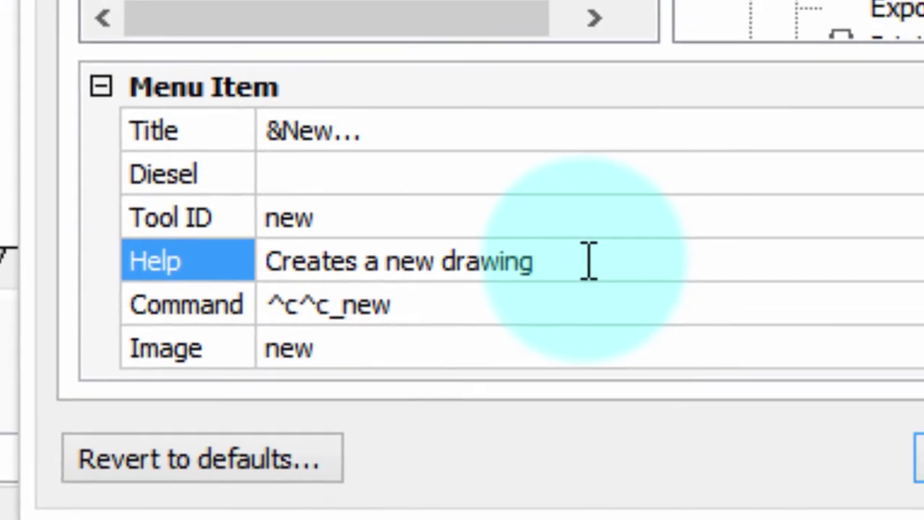
key(BackSpace)
key(BackSpace)
key(BackSpace)
key(BackSpace)
key(BackSpace)
key(BackSpace)
key(BackSpace)
key(BackSpace)
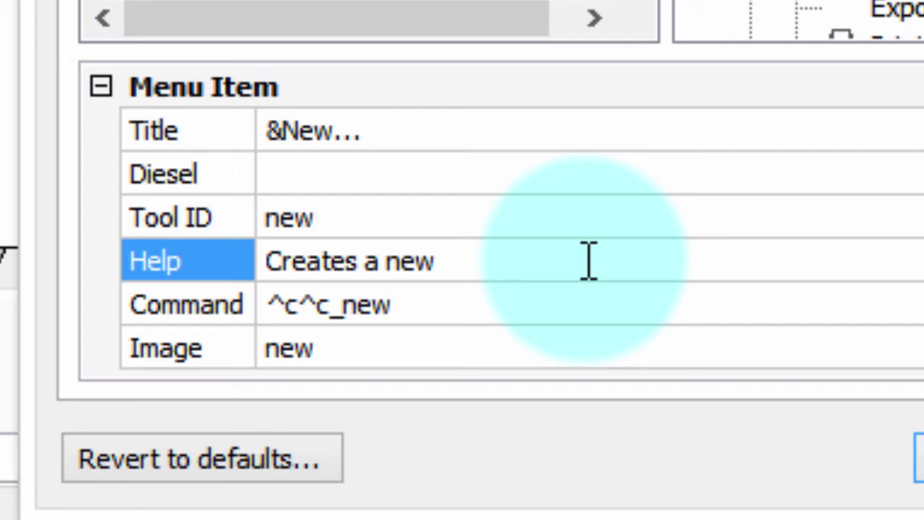
key(BackSpace)
key(BackSpace)
key(BackSpace)
key(BackSpace)
text(b)
key(BackSpace)
text(b)
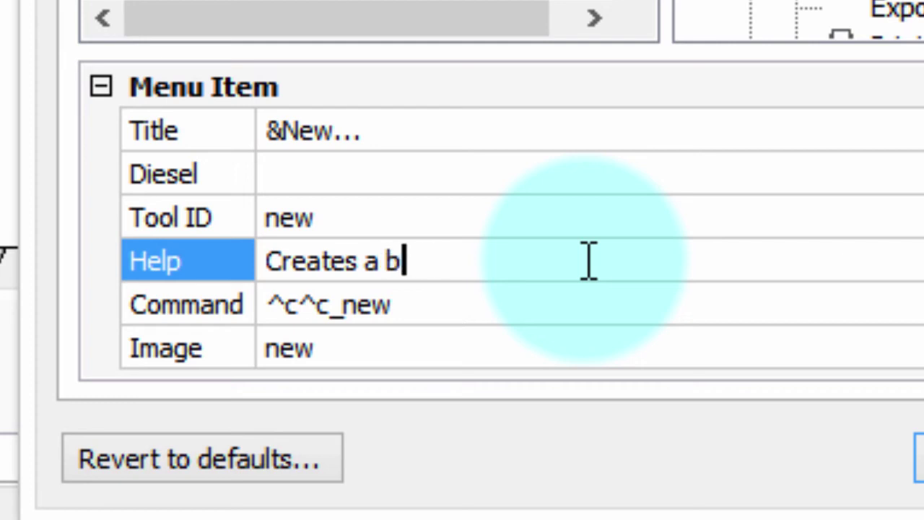
text(rand new drawing)
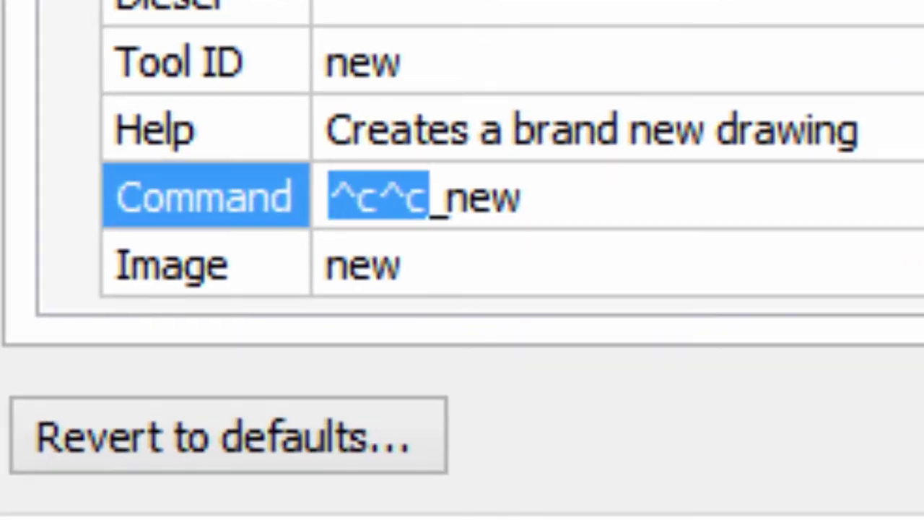
Step: Examine the ^c^c prefix and the underscore in the New item's Command macro
click(306, 245)
key(Right)
key(Right)
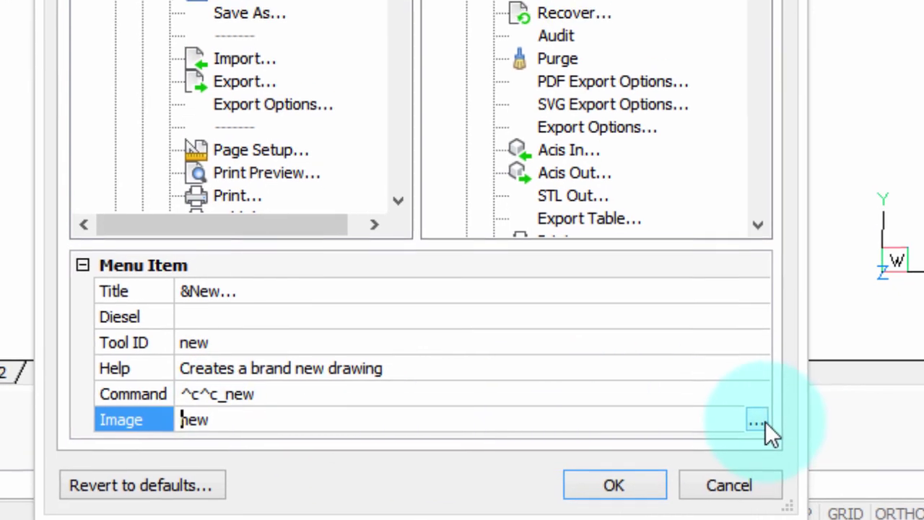
Step: Review the Builtin, Bitmap file and None image options for the New item, and leave the Tool Image dialog without changes
click(756, 422)
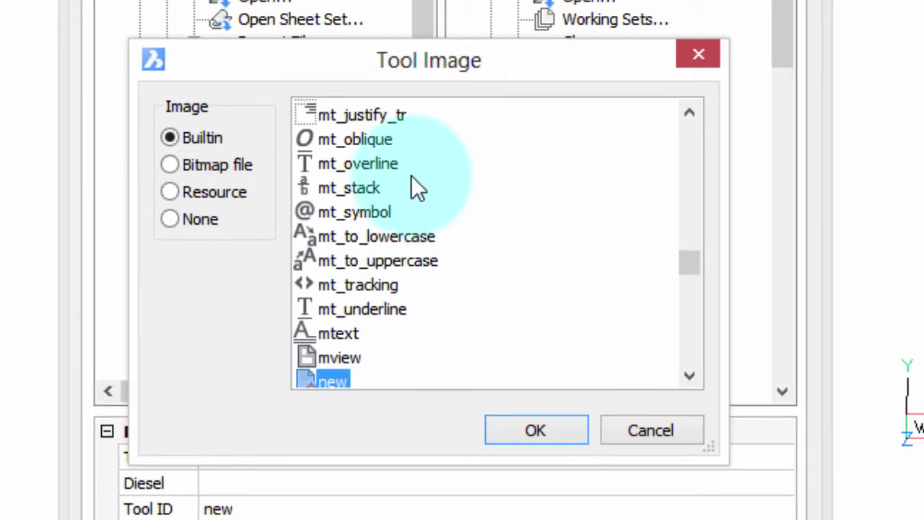
click(340, 162)
scroll(372, 211, down, 6)
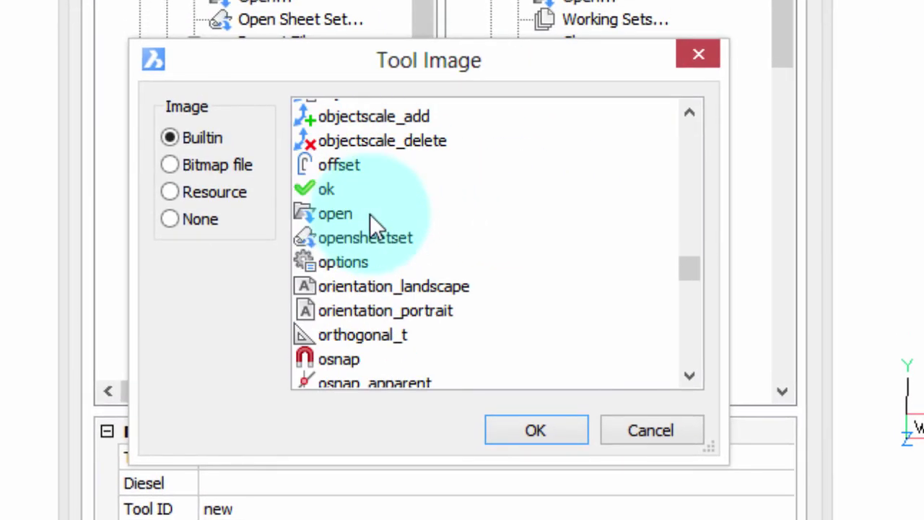
click(246, 167)
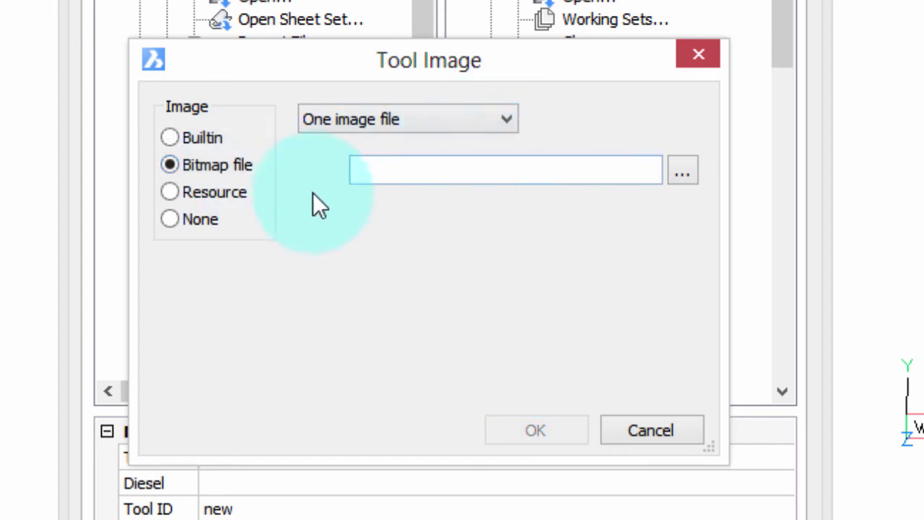
click(222, 205)
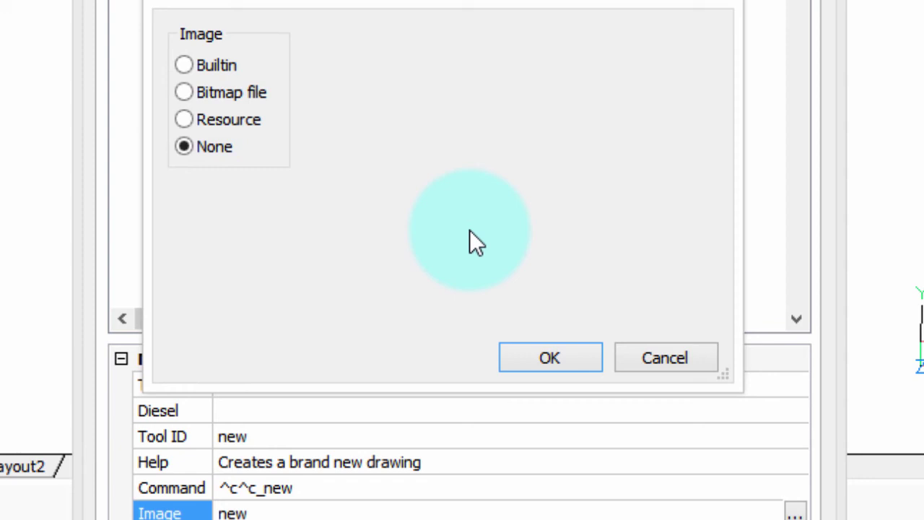
click(667, 306)
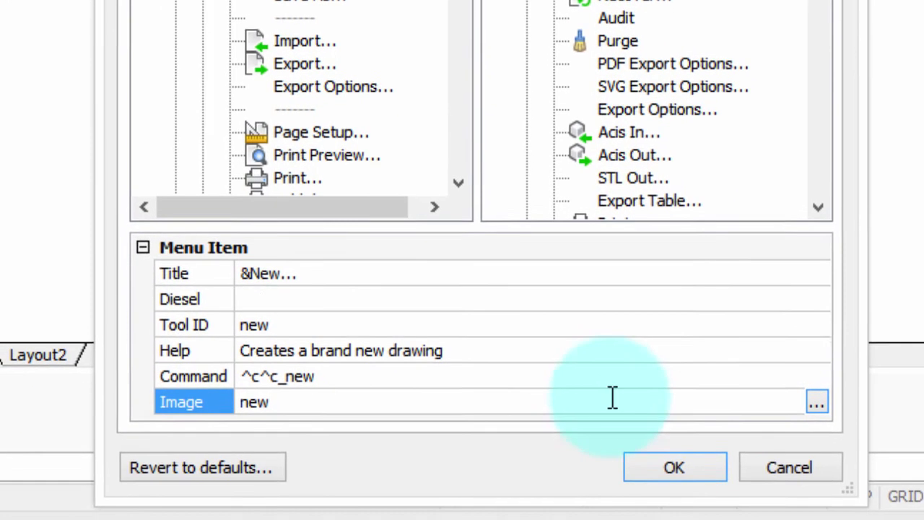